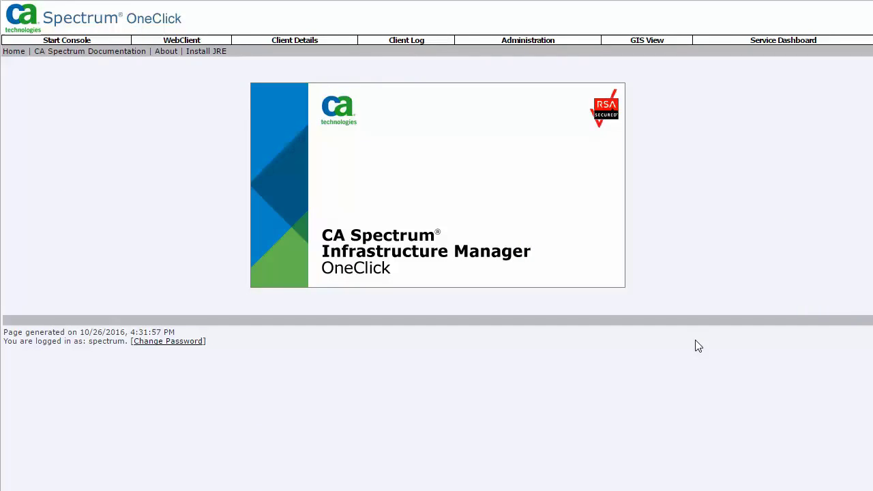
# Step: Go to the Administration pages and open SDN Gateway Integration Configuration
pyautogui.click(526, 42)
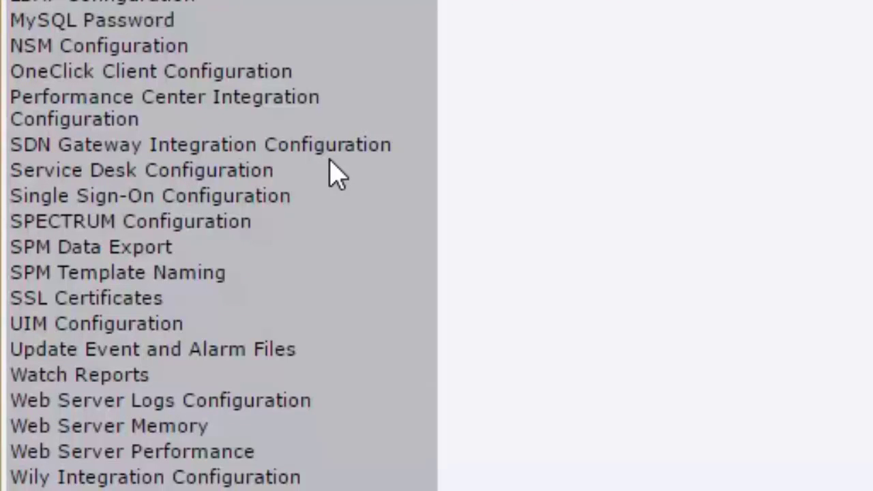
pyautogui.click(334, 164)
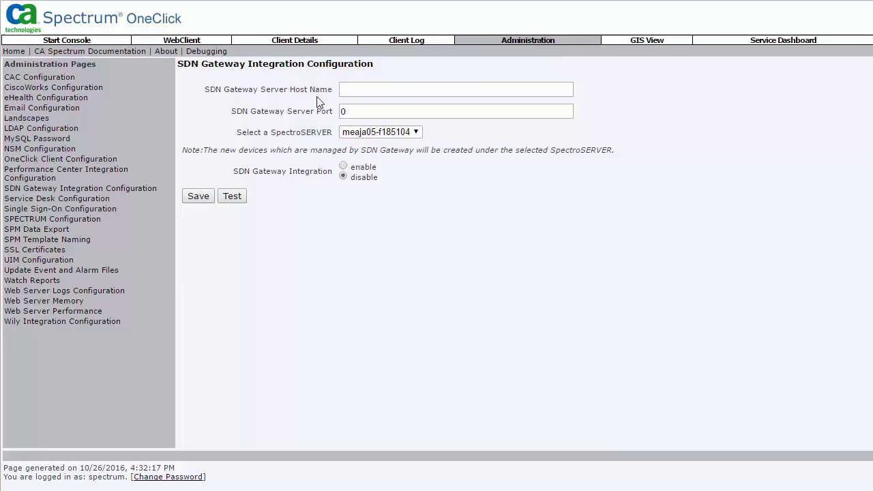
# Step: Enter gateway host name vna-vna.bluesky.ca.com and server port 8080
pyautogui.click(358, 88)
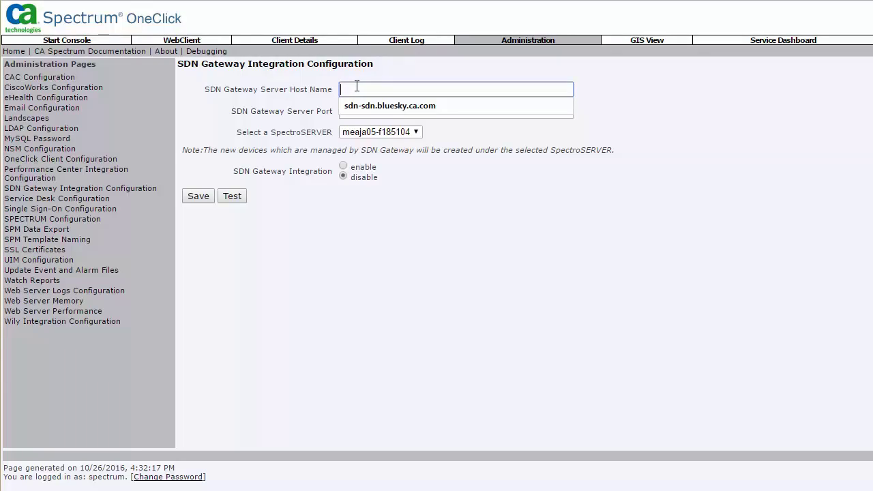
pyautogui.write('vna-vna.bluesky.ca.com')
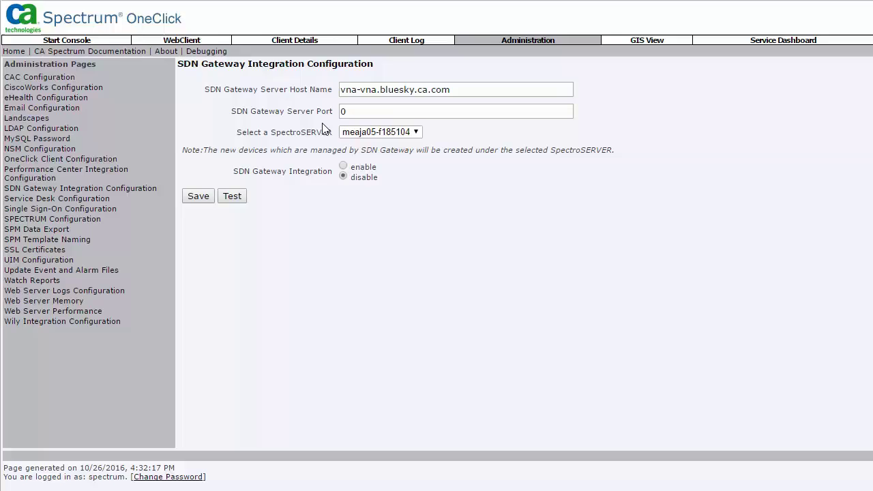
pyautogui.click(343, 112)
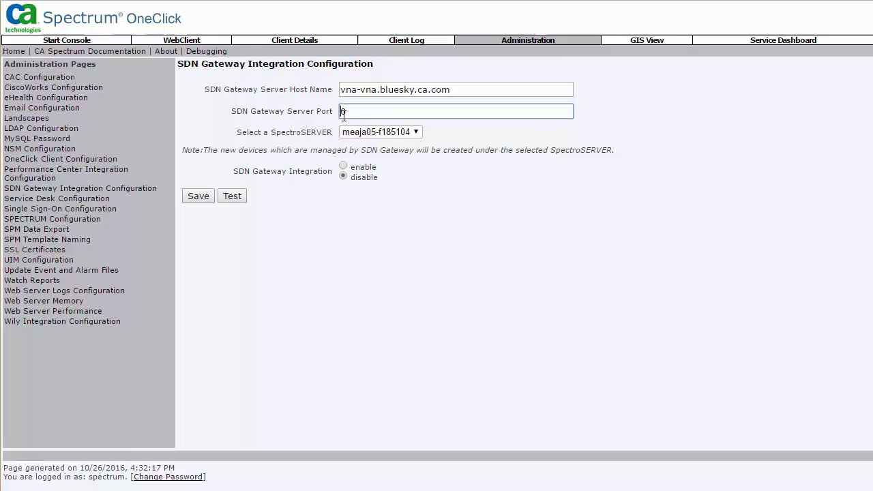
pyautogui.write('8080')
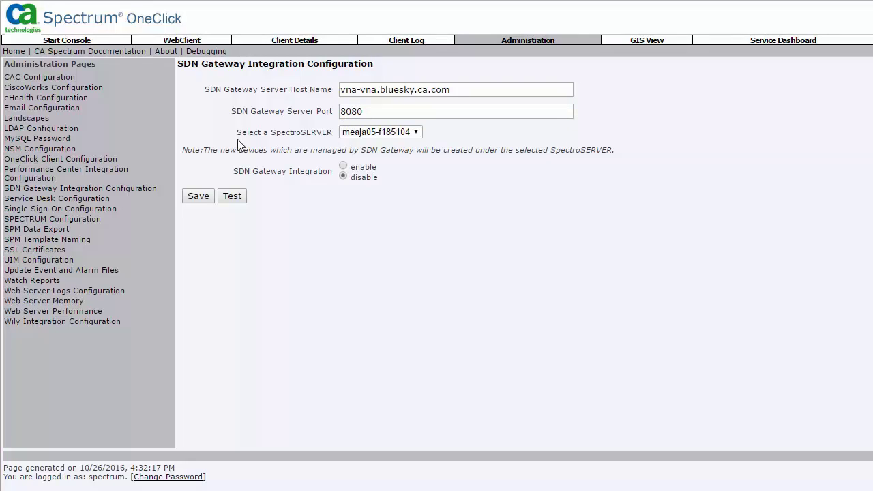
# Step: Choose SpectroSERVER meaja05-f185104, enable the integration, and run a successful connection test
pyautogui.click(417, 133)
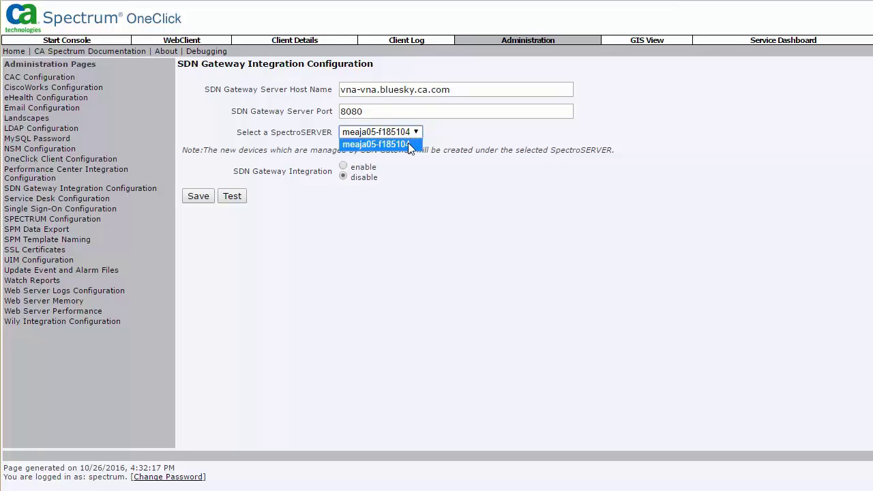
pyautogui.click(411, 144)
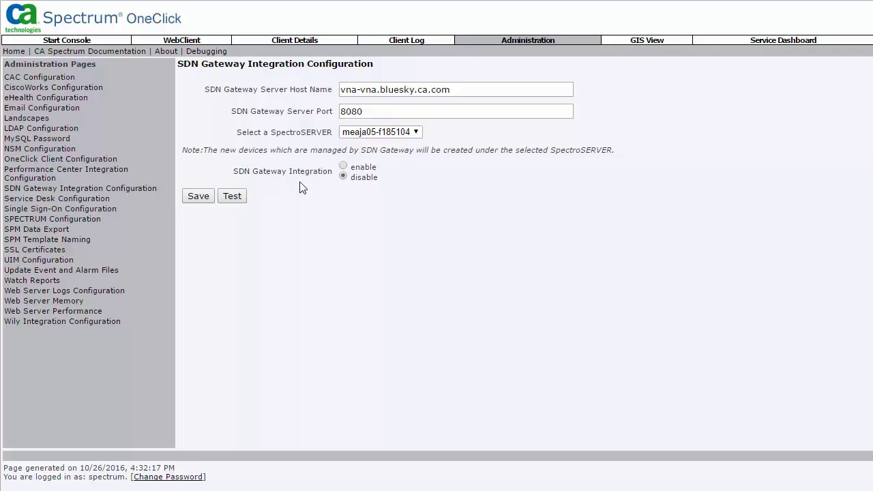
pyautogui.click(343, 166)
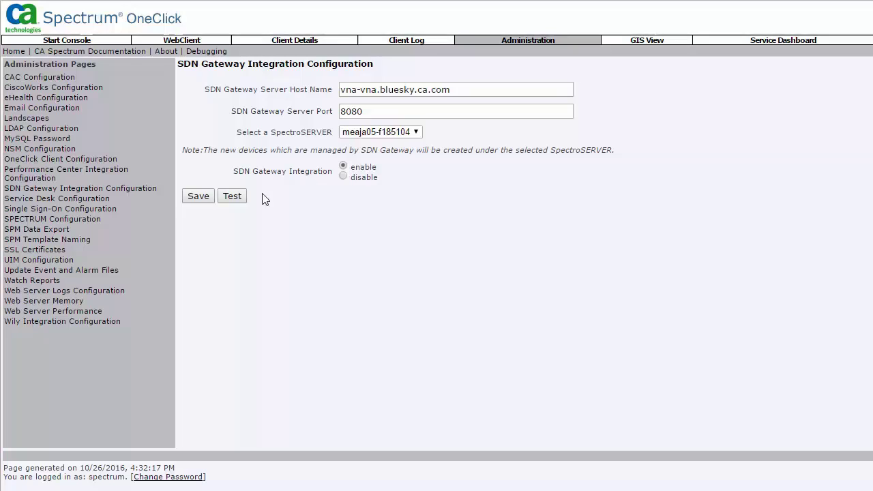
pyautogui.click(237, 201)
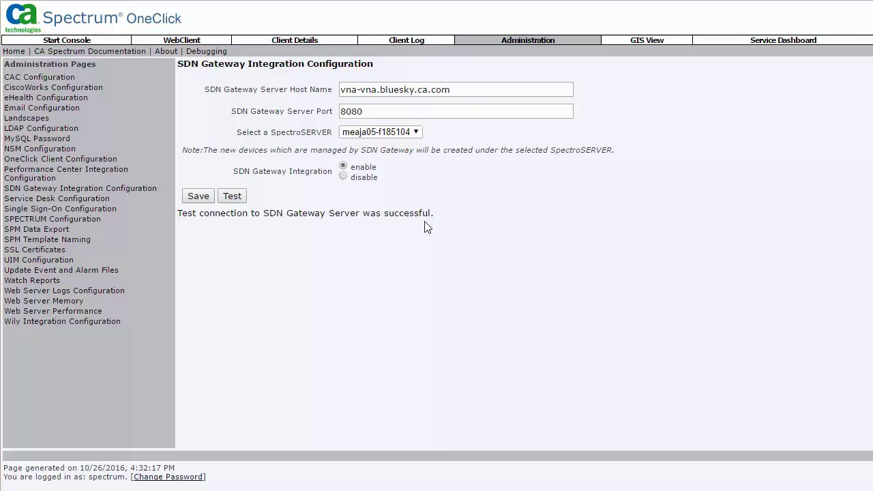
# Step: Save the SDN Gateway settings with host vna-vna.bluesky.ca.com, port 8080, and integration enabled
pyautogui.click(199, 197)
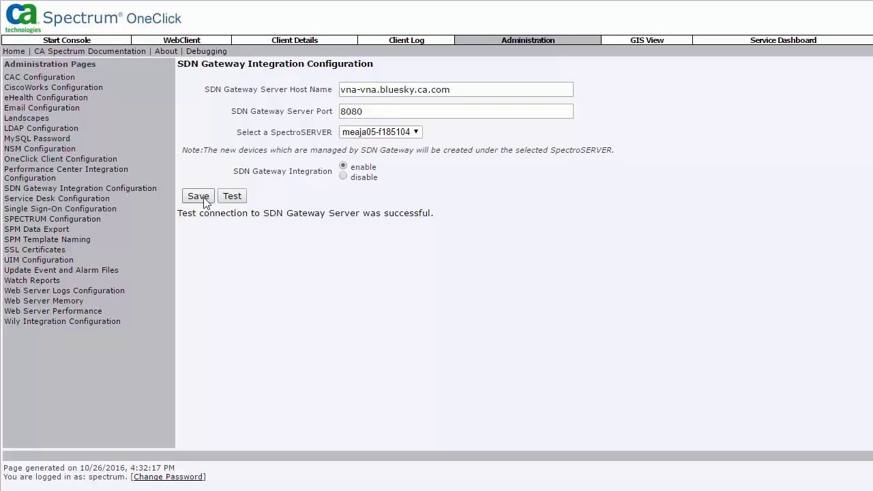